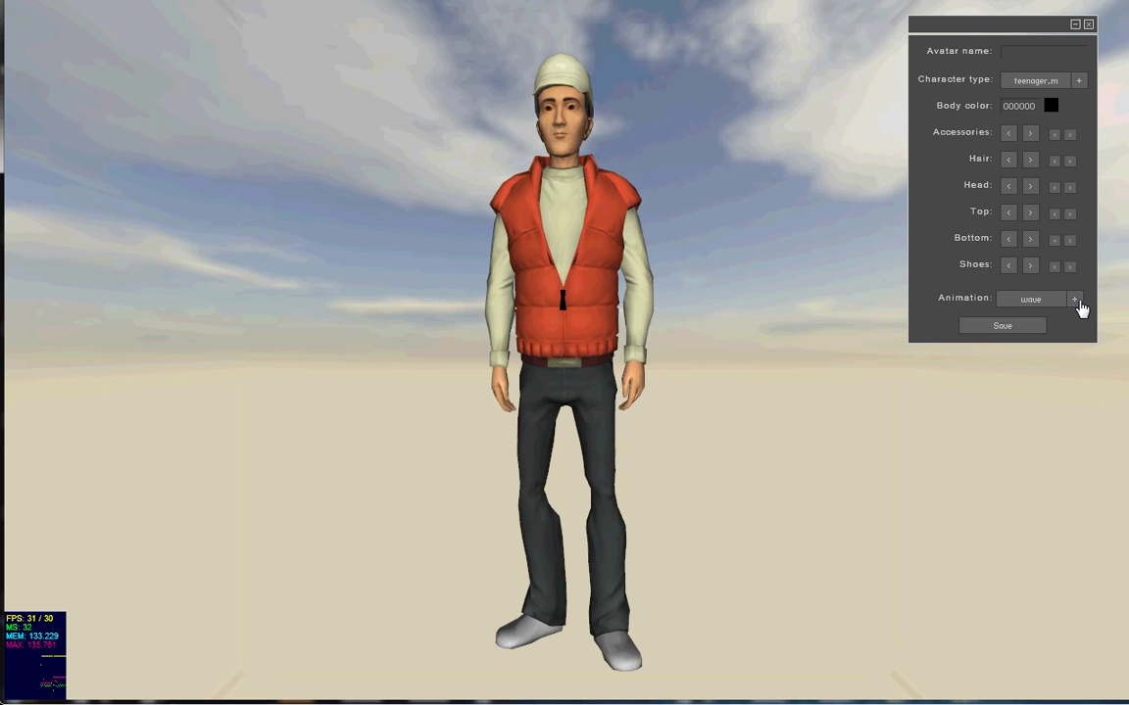
Preview the start_walk, walk and Hurray animations on the teenager_m character.
left_click(1077, 304)
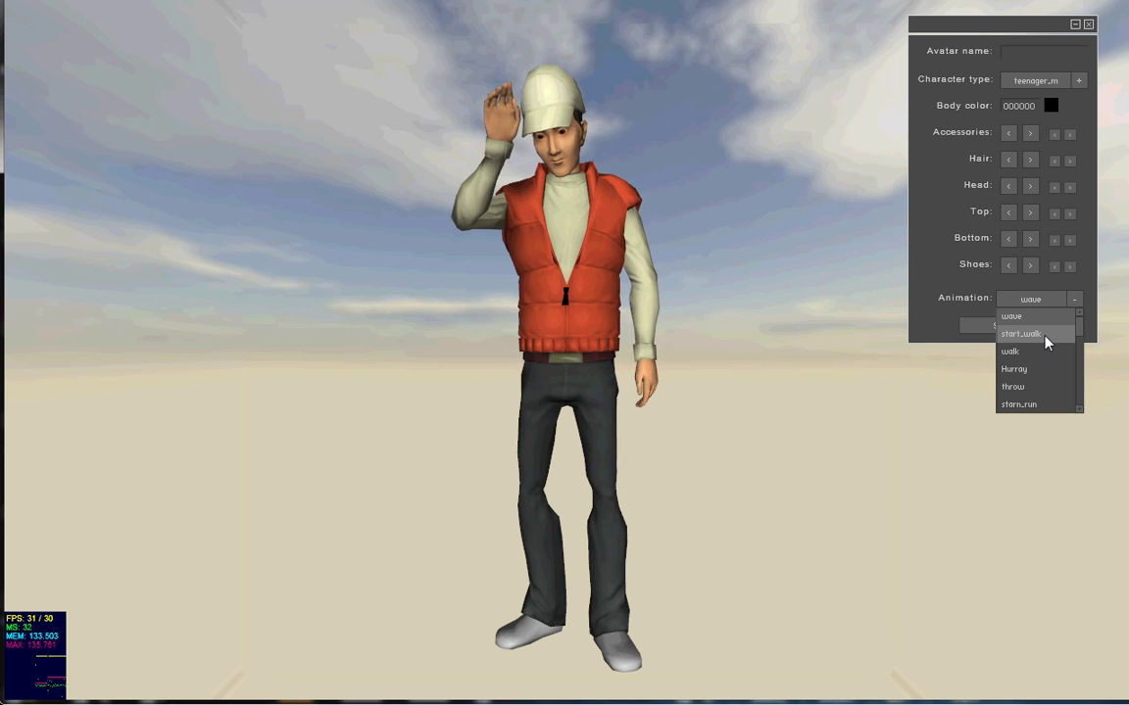
left_click(1041, 335)
left_click(1075, 300)
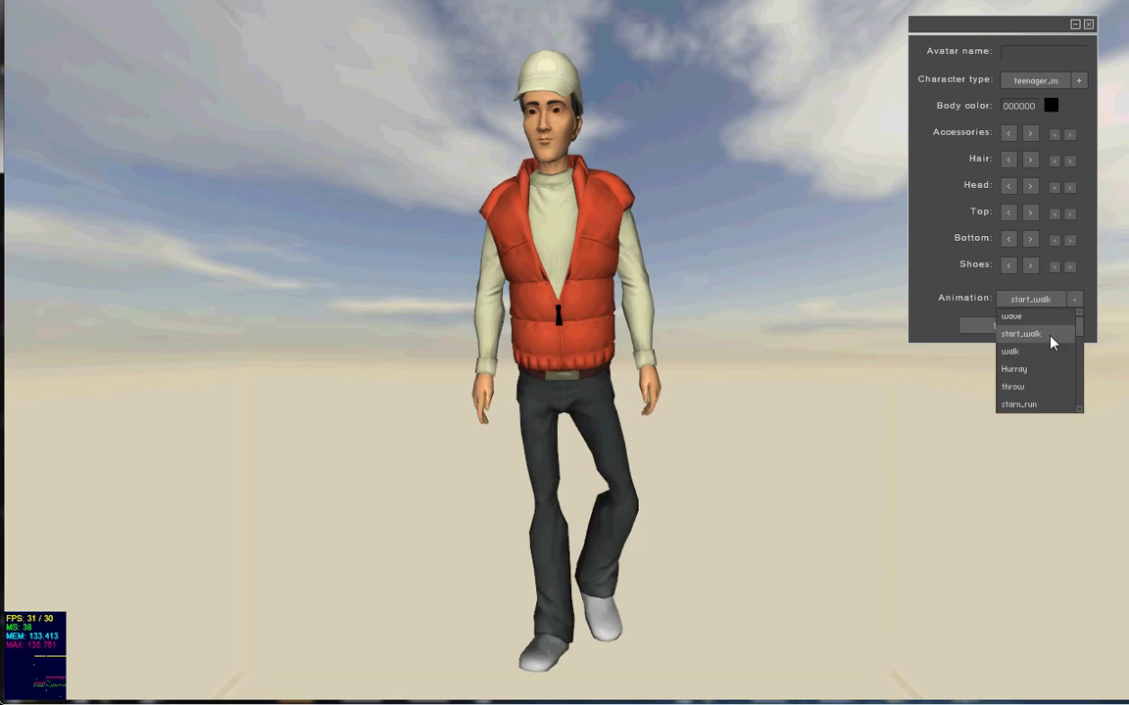
left_click(1038, 357)
left_click(1075, 300)
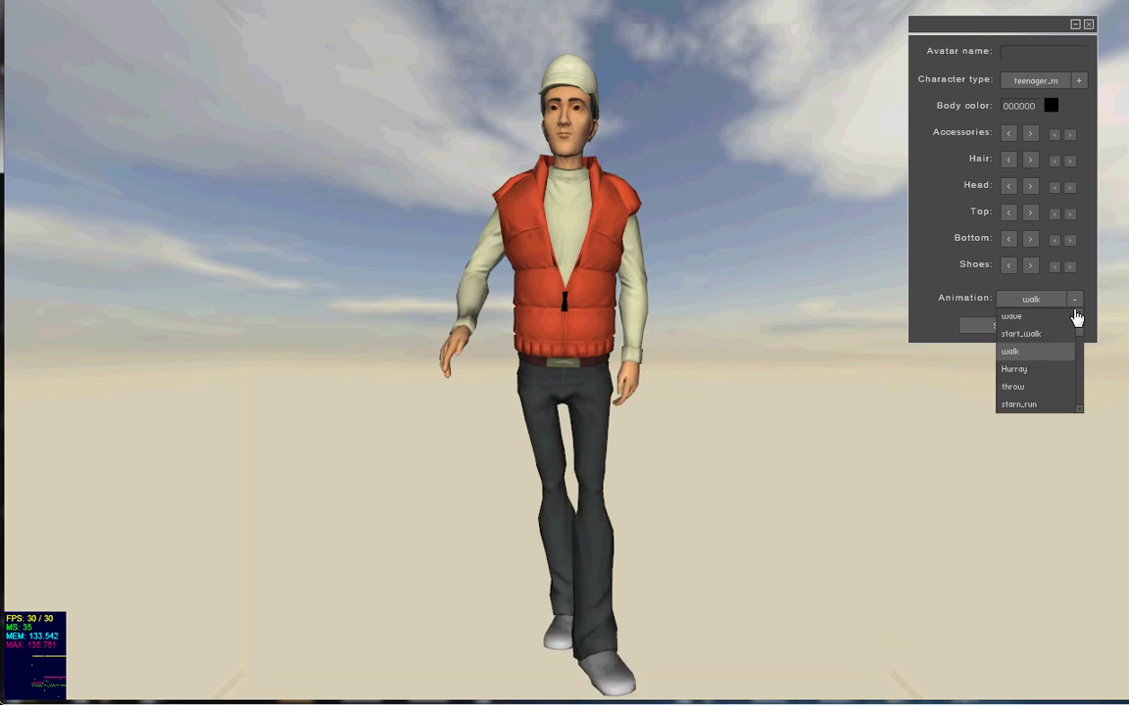
left_click(1036, 370)
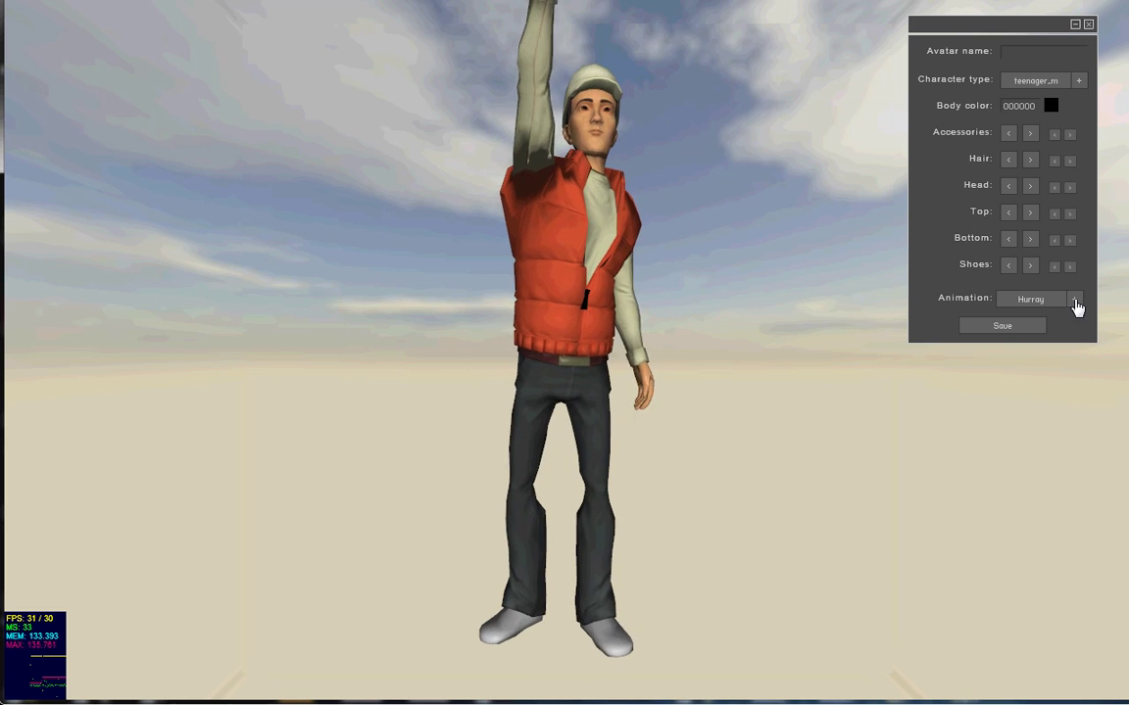
Preview the throw and starn_run animations on the character.
left_click(1075, 300)
left_click(1037, 388)
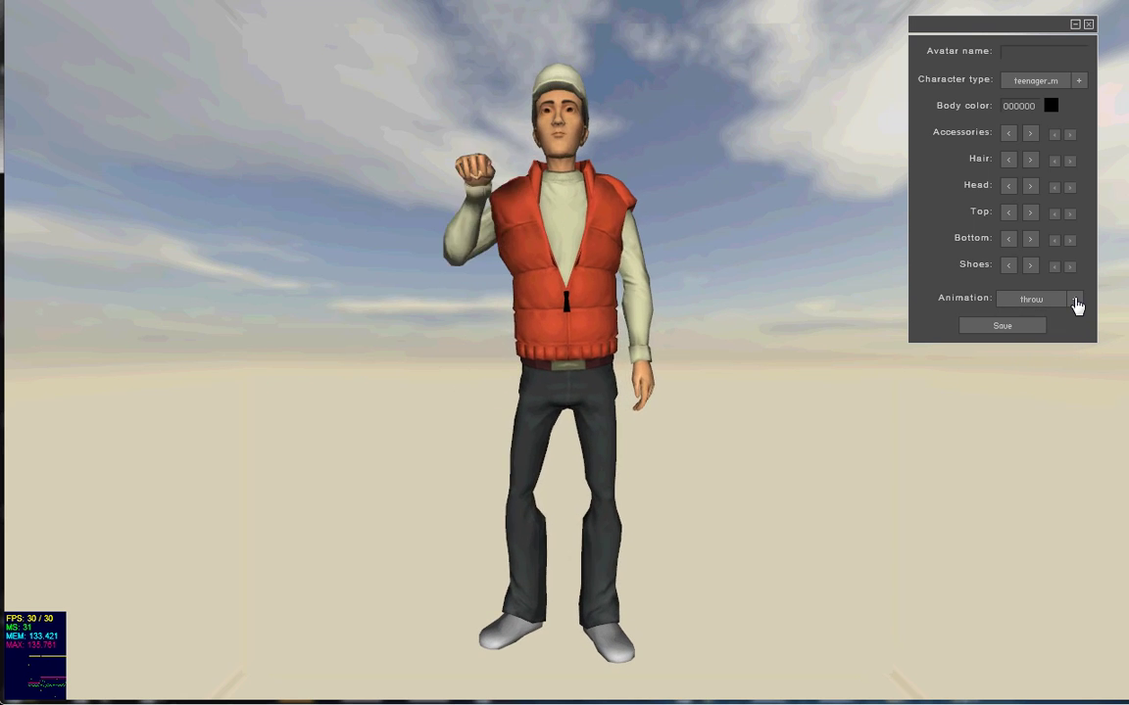
left_click(1074, 300)
left_click(1031, 405)
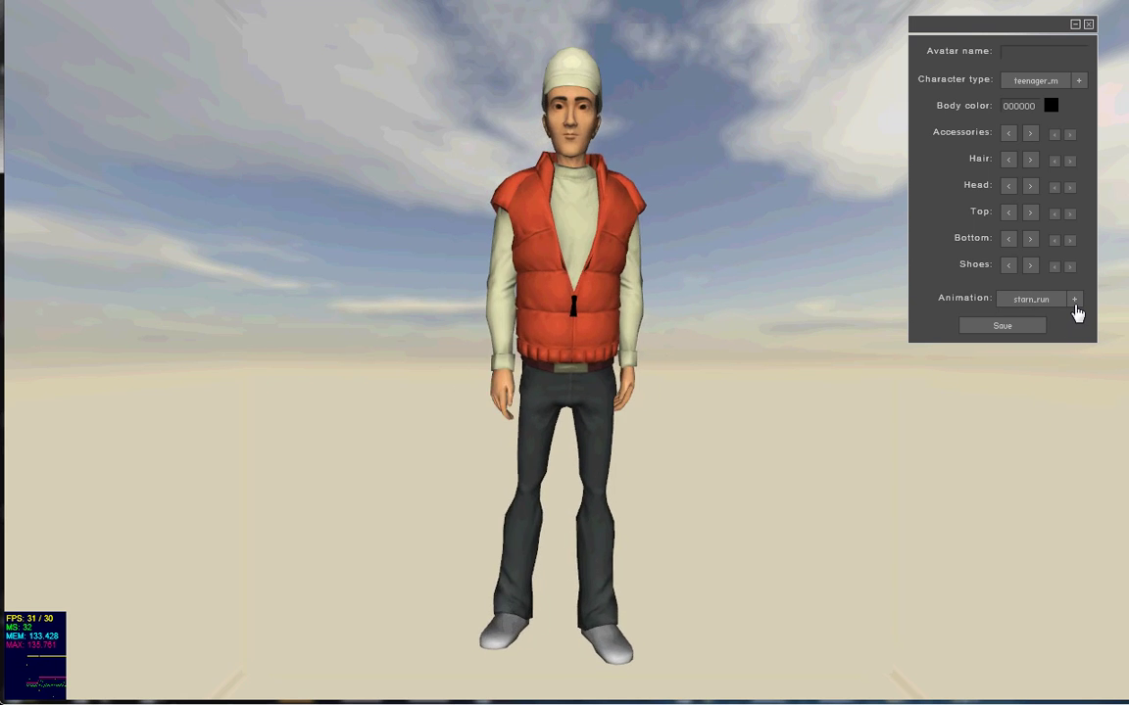
Browse the remaining animations and preview stand_up and punch_head on the character.
left_click(1075, 300)
scroll(1050, 360, "down", 5)
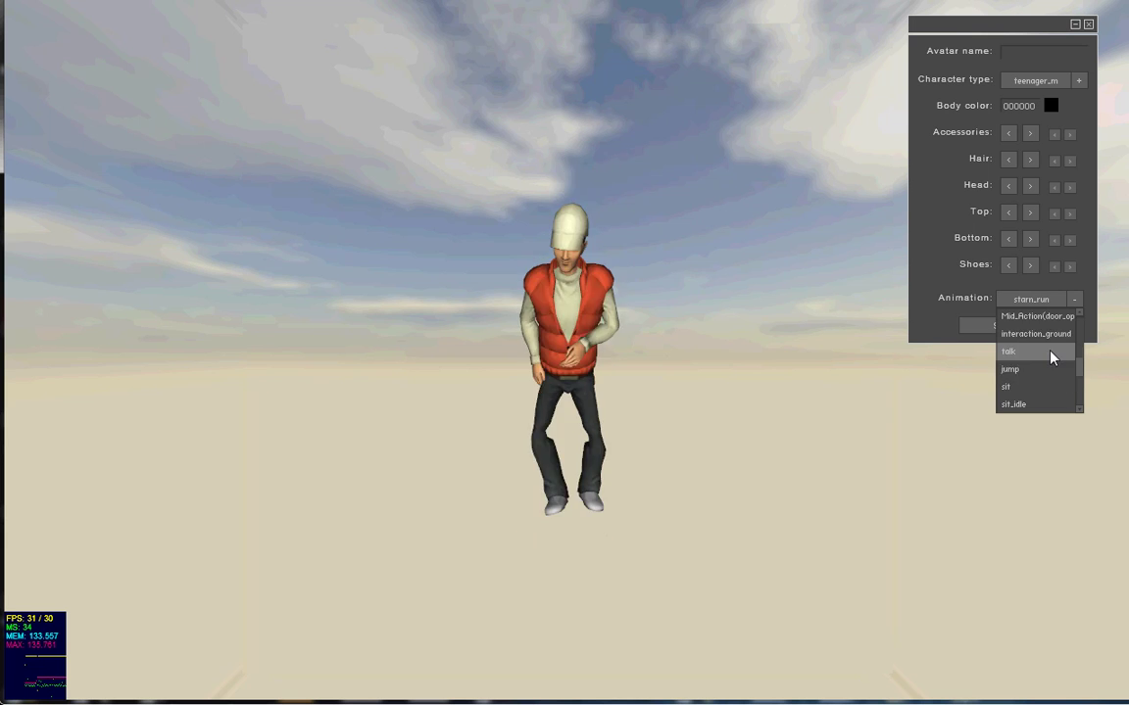
scroll(1048, 371, "up", 5)
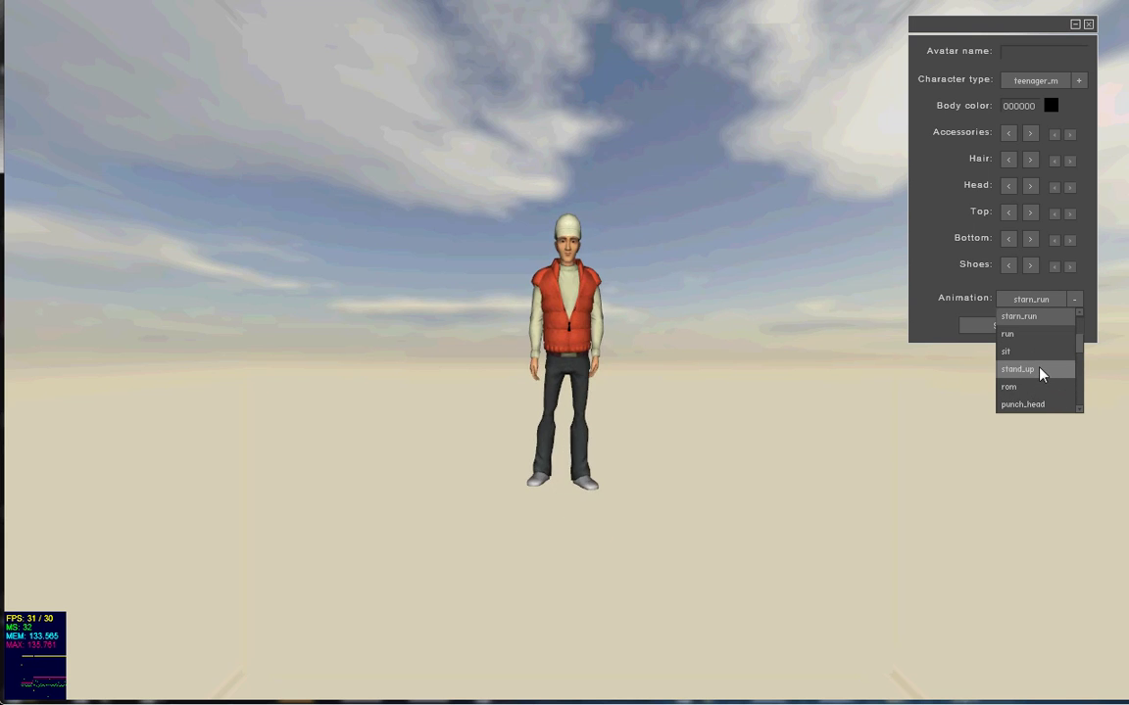
left_click(1019, 369)
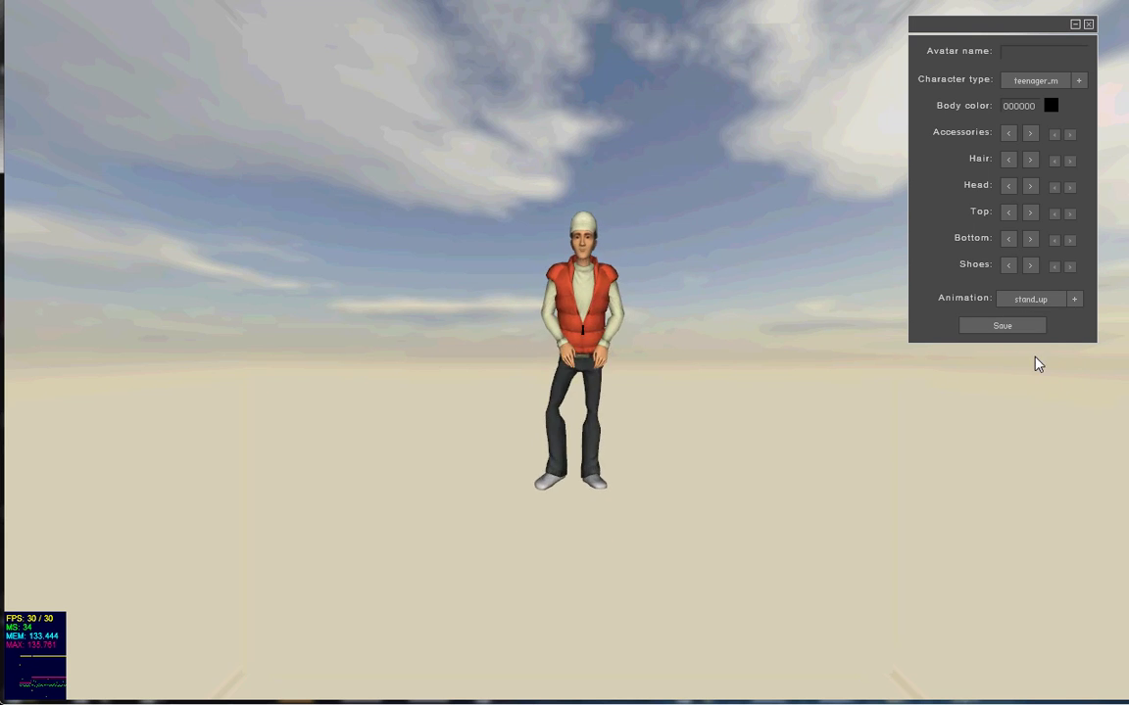
left_click(1074, 299)
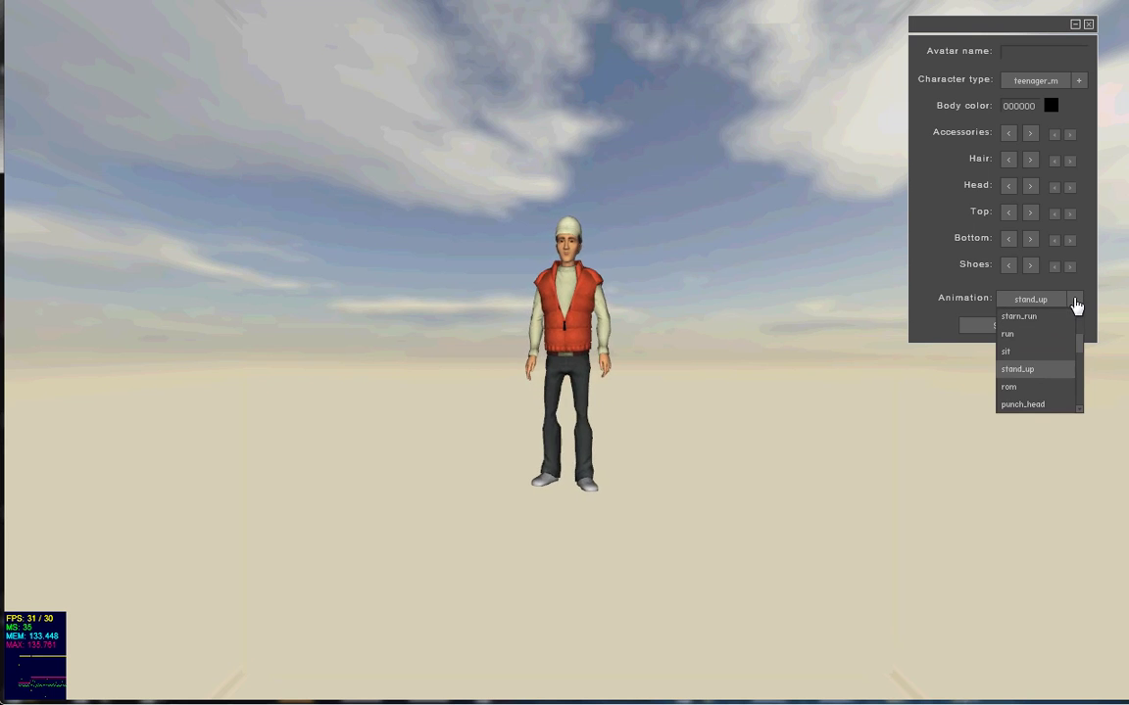
left_click(1017, 405)
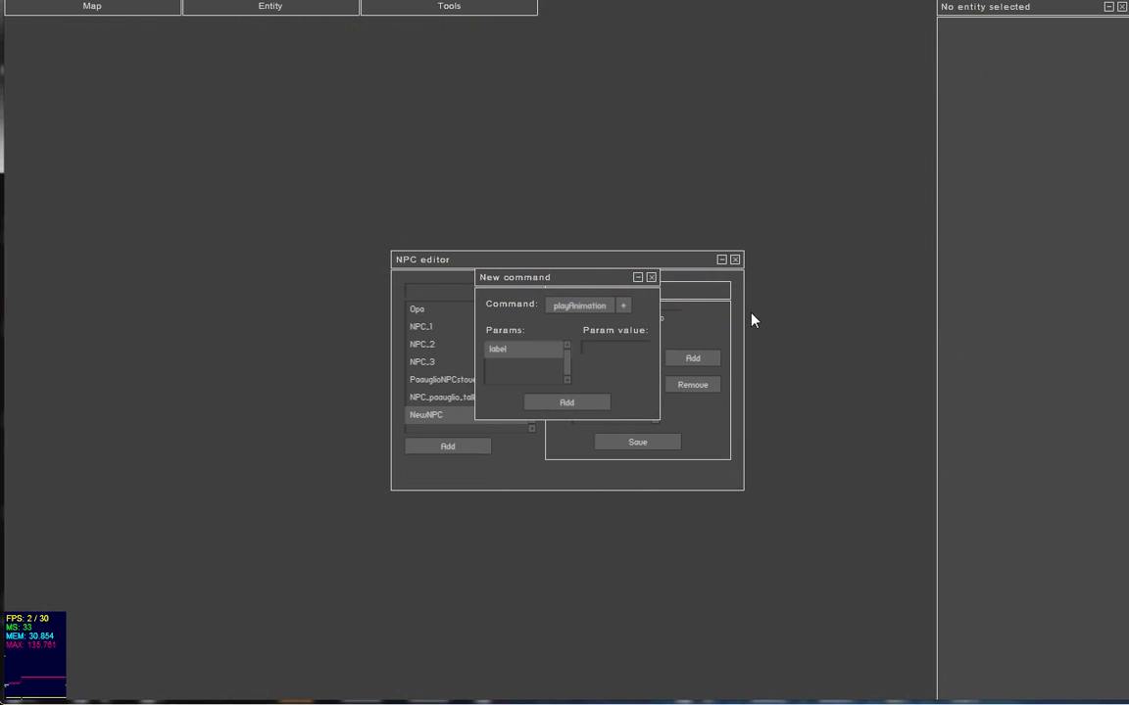
Discard the unfinished playAnimation command and close the NPC editor without saving the new NPC.
left_click(607, 347)
left_click(651, 278)
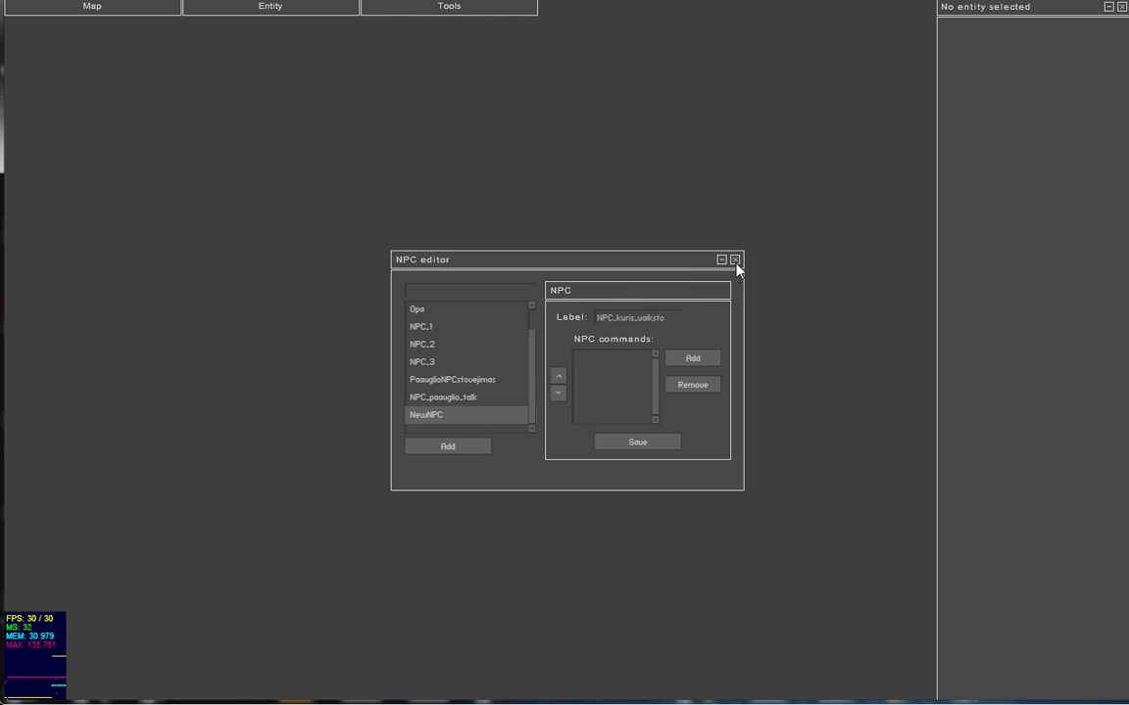
left_click(735, 261)
Create a new interaction in the Interaction editor and label it "bandymas".
left_click(443, 12)
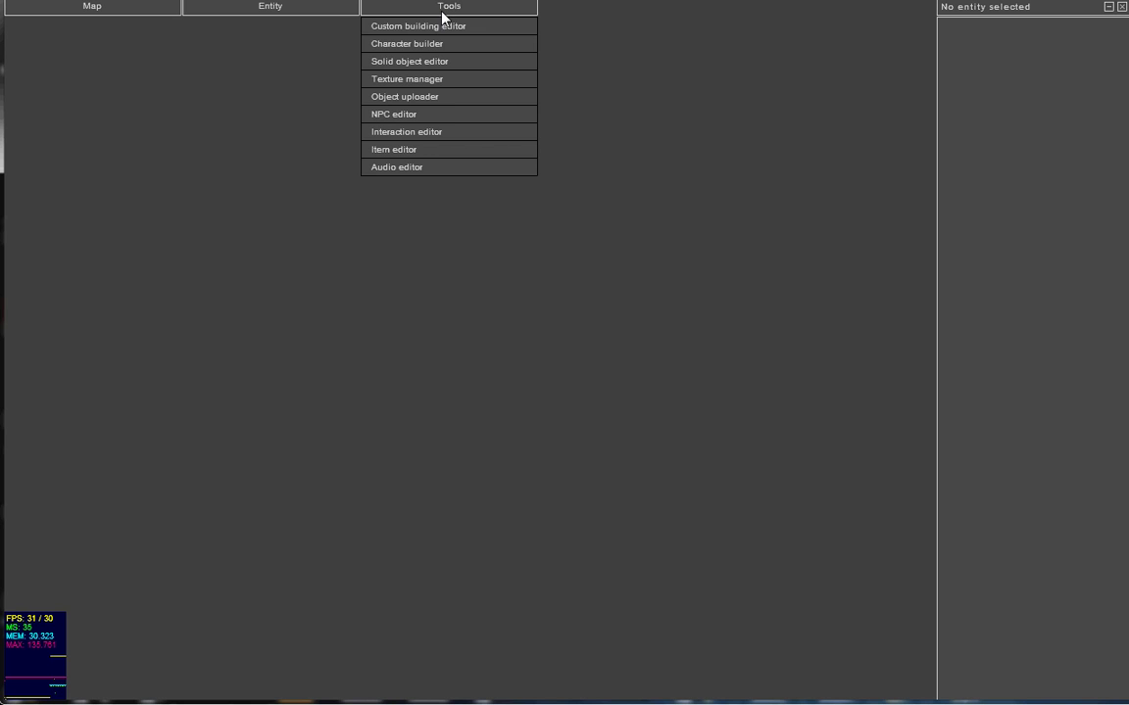
left_click(433, 133)
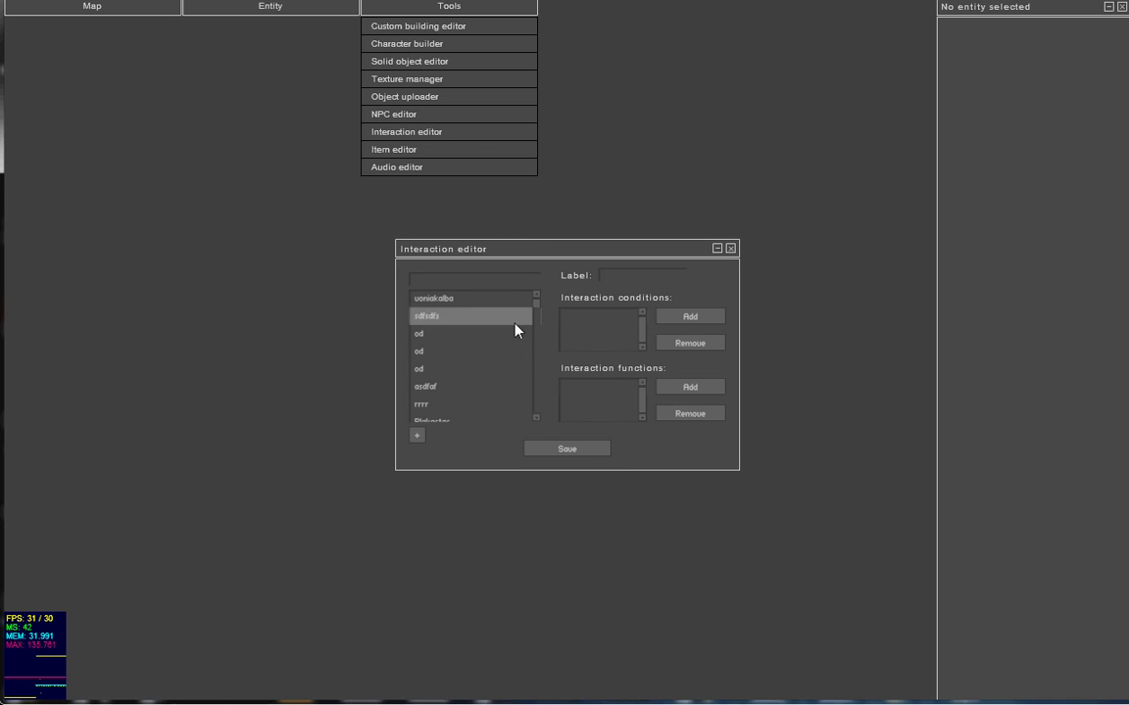
left_click(416, 435)
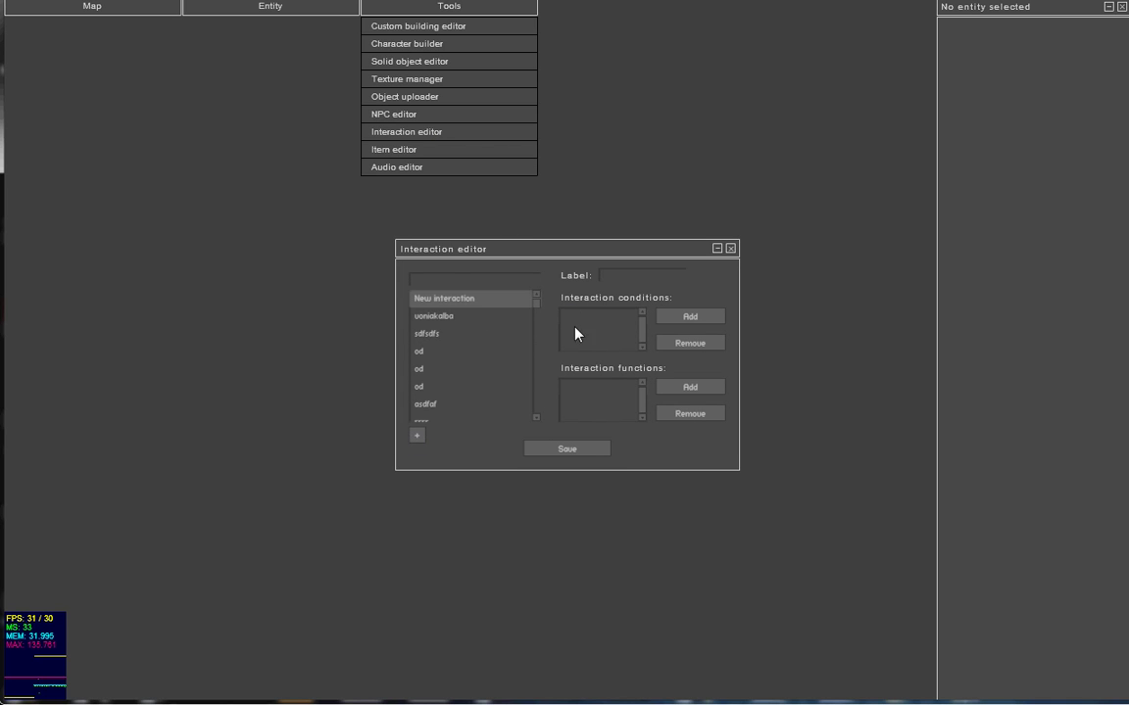
left_click(613, 275)
type("bazdymas")
Add an openDialog function with dialogId 251 to the interaction, save the interaction and close its editor.
left_click(689, 389)
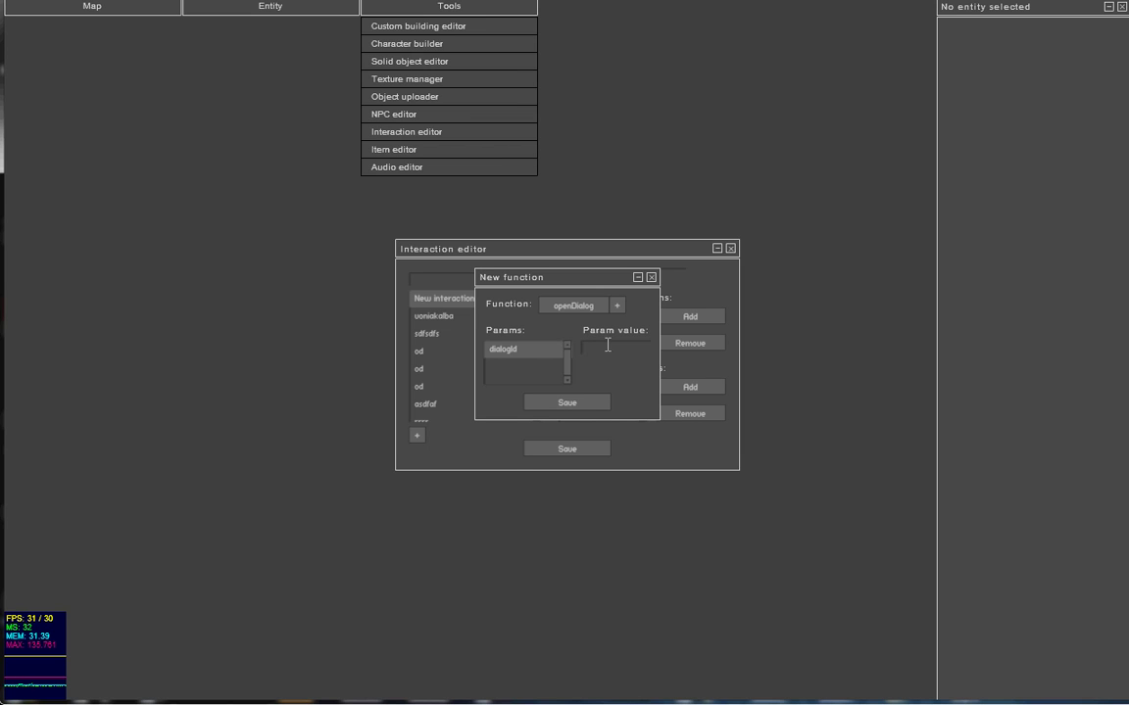
type("251")
left_click(563, 402)
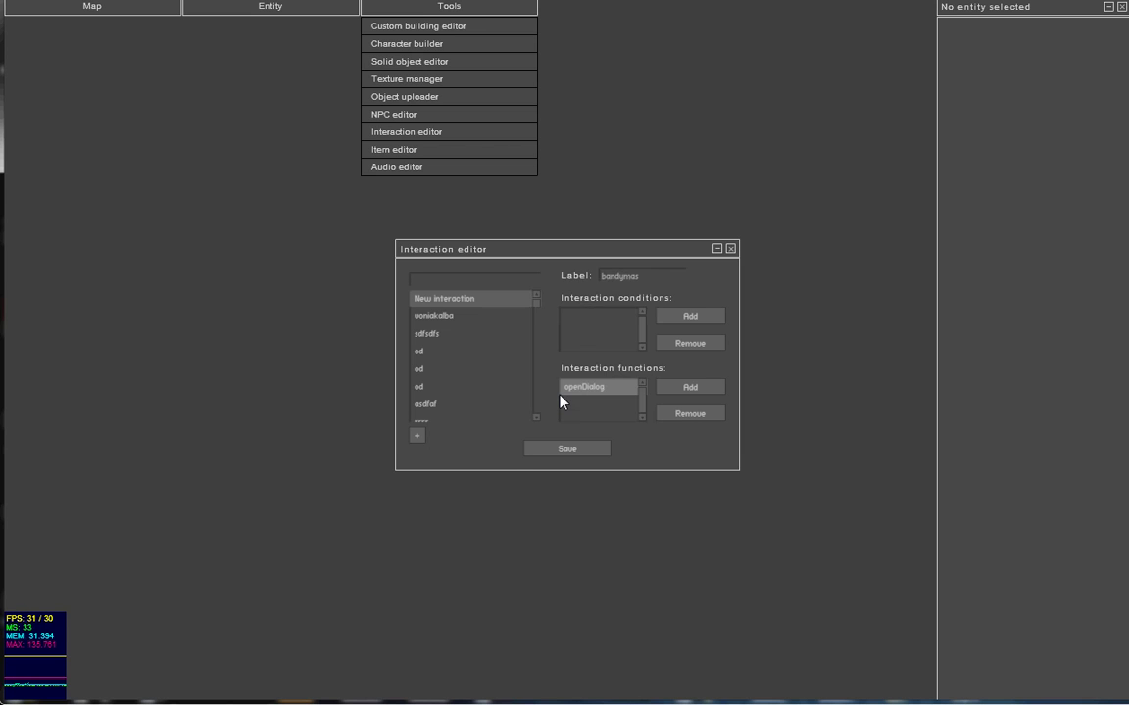
left_click(576, 449)
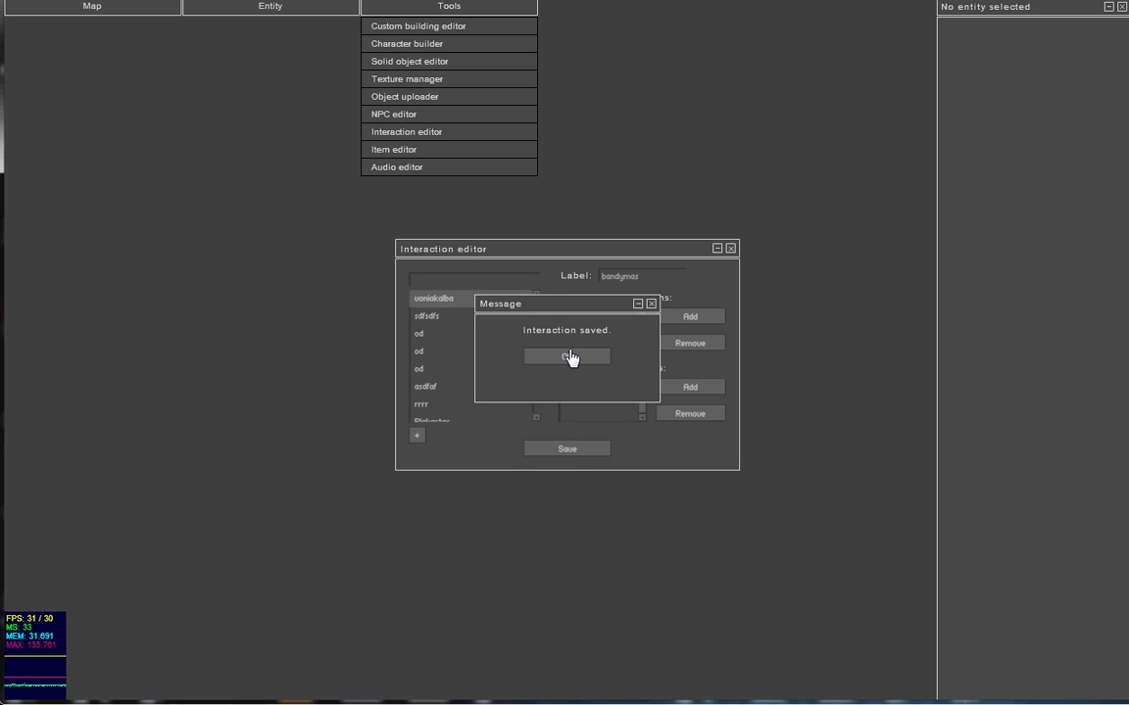
left_click(569, 357)
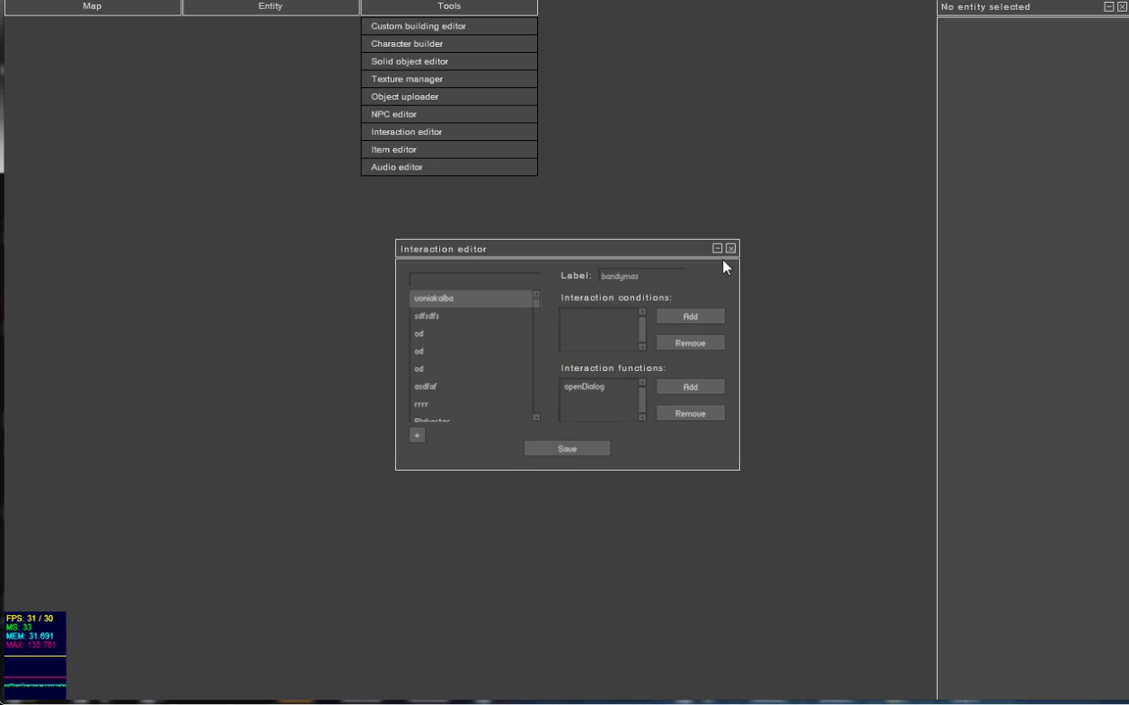
left_click(730, 249)
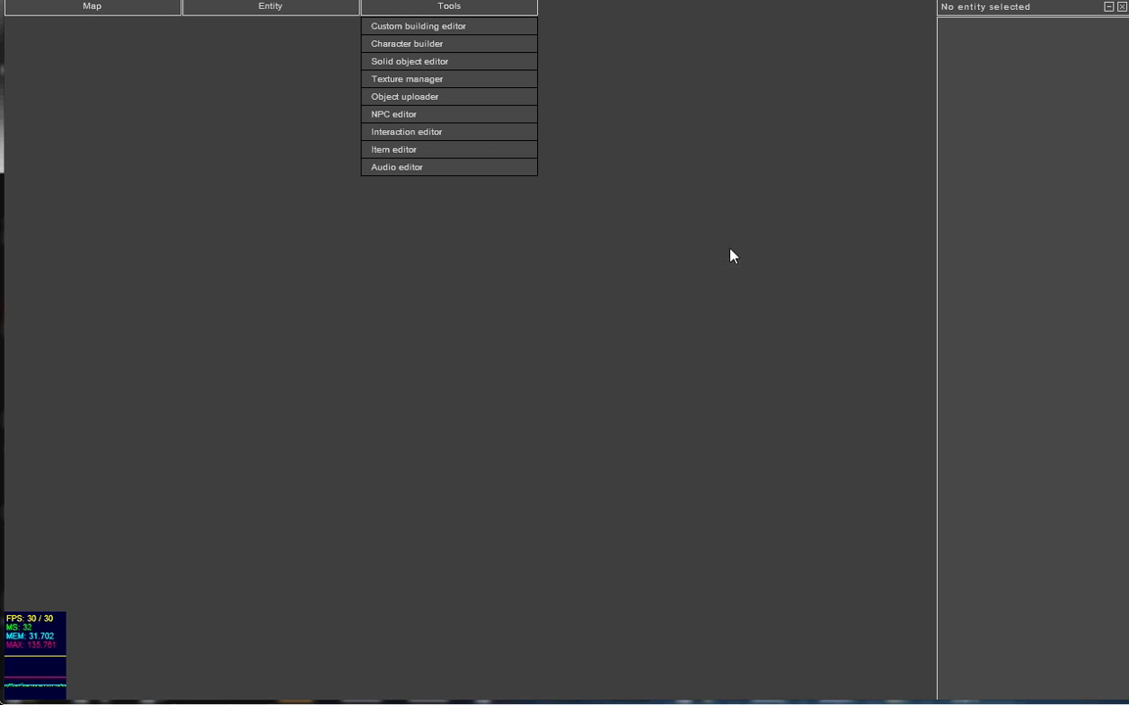
Open the Item editor and look through the icons available for an item.
left_click(404, 151)
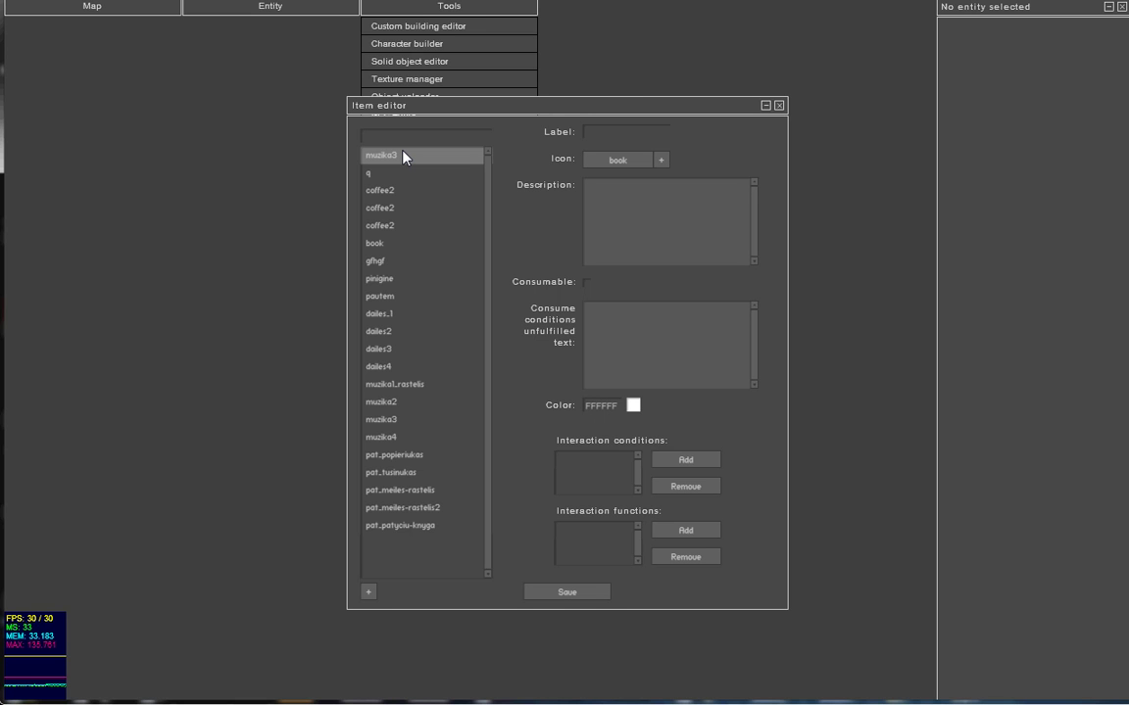
left_click(661, 162)
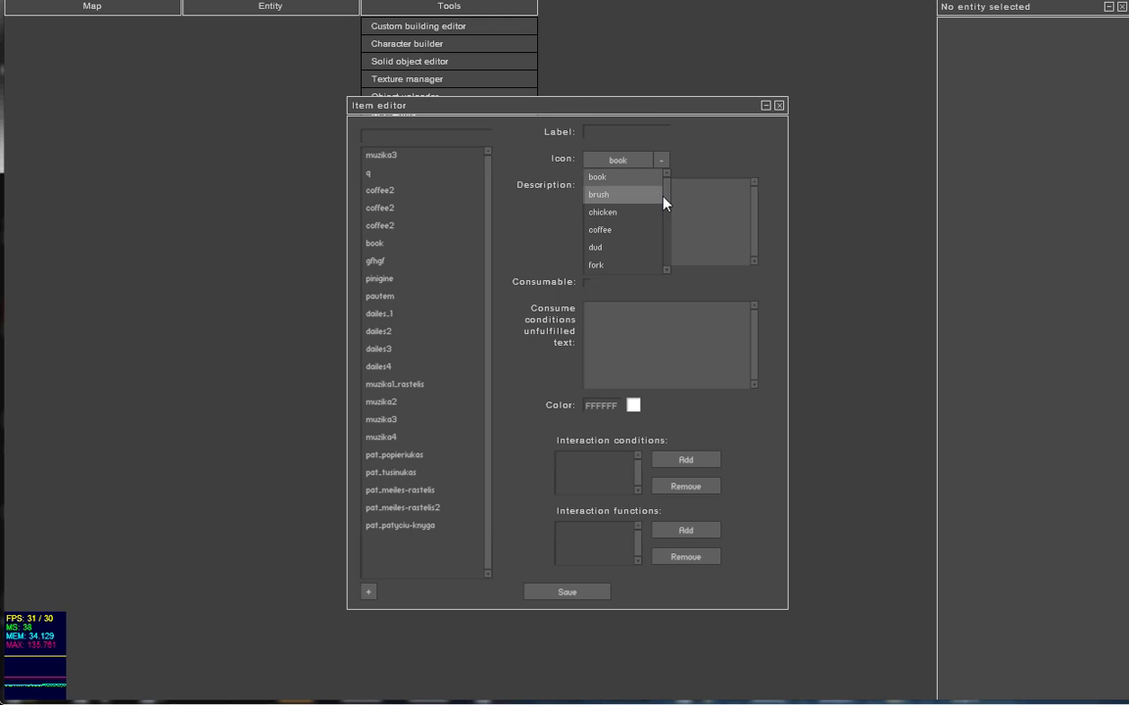
mouse_move(667, 208)
left_mouse_down()
mouse_move(675, 279)
mouse_move(672, 222)
mouse_move(621, 192)
left_mouse_up()
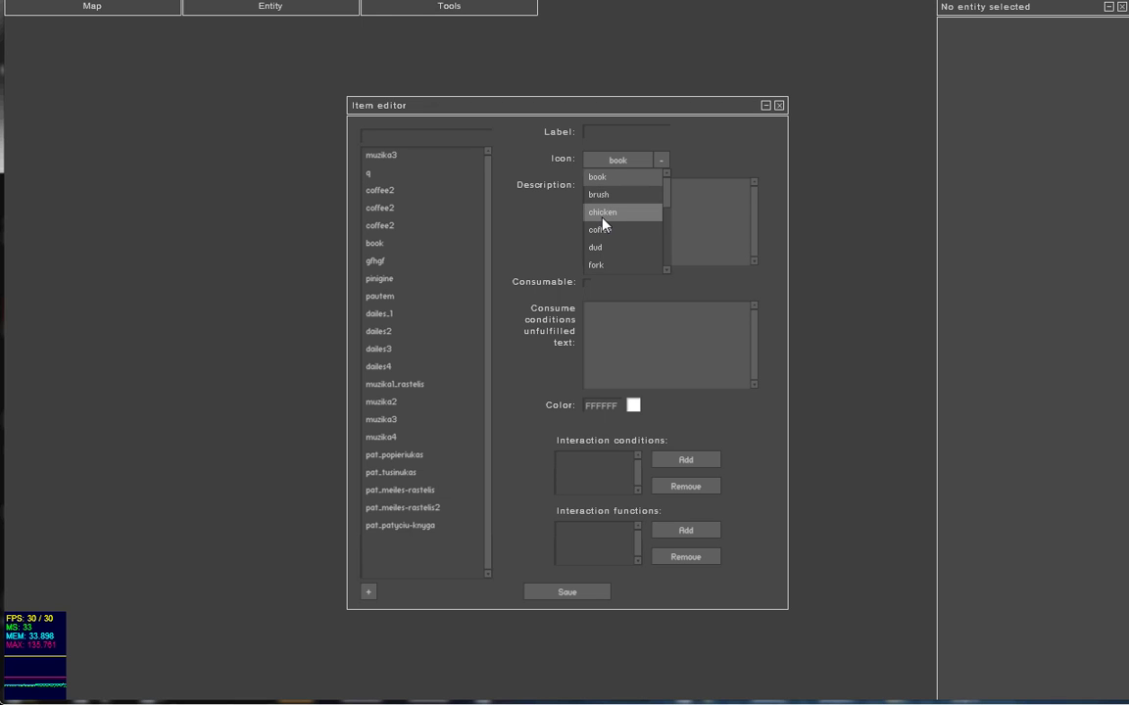
Keep the book icon and enter "Skirtas pirmai užduociai" as the item description.
left_click(696, 219)
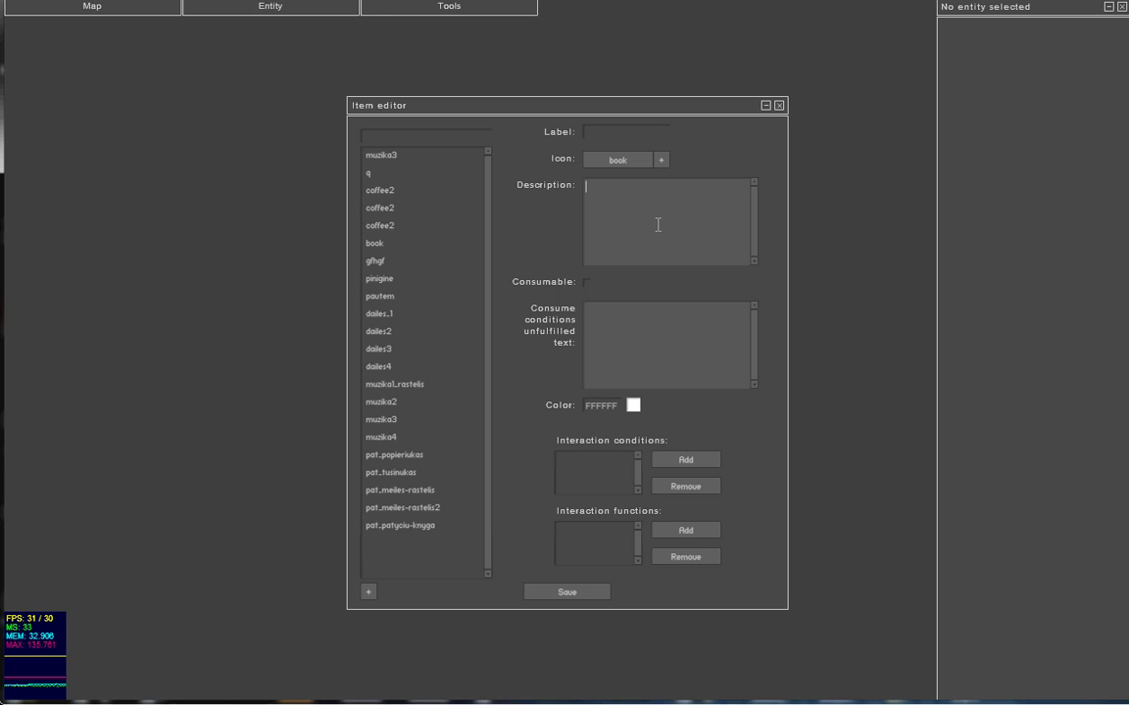
type("skirtas pirm")
type("ai")
type(" už")
type("duot")
type("2i")
key("BackSpace")
key("BackSpace")
type("ciai")
Examine the options for a new item function and a new item condition without adding either.
left_click(685, 530)
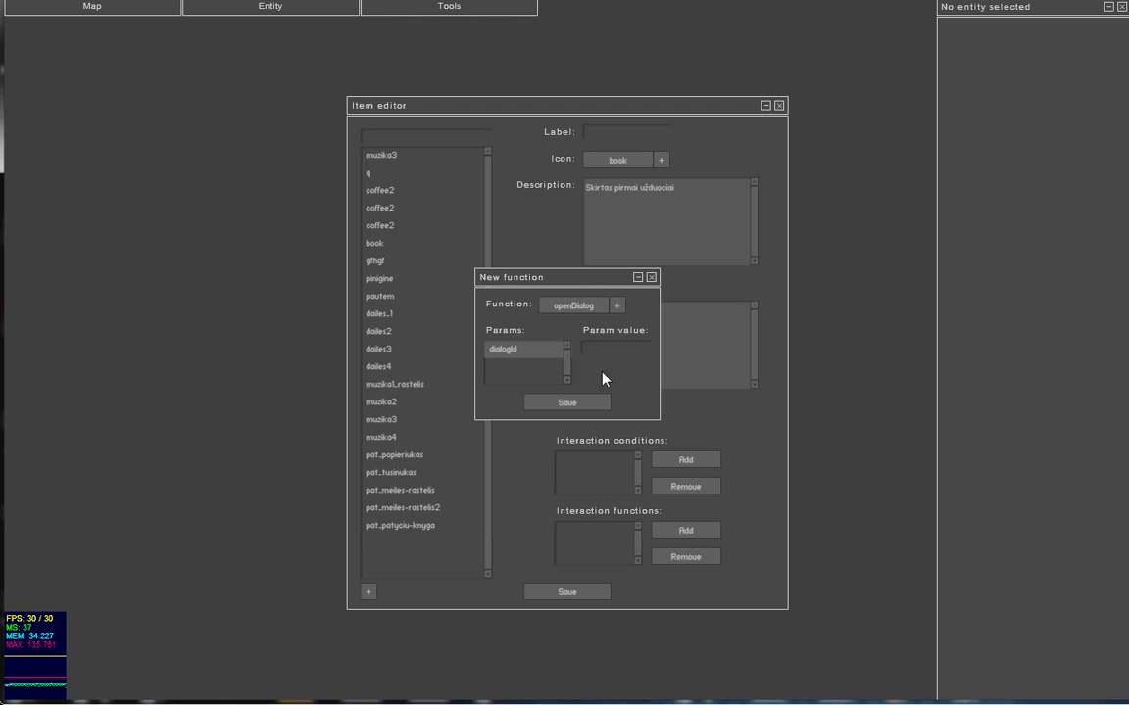
left_click(616, 307)
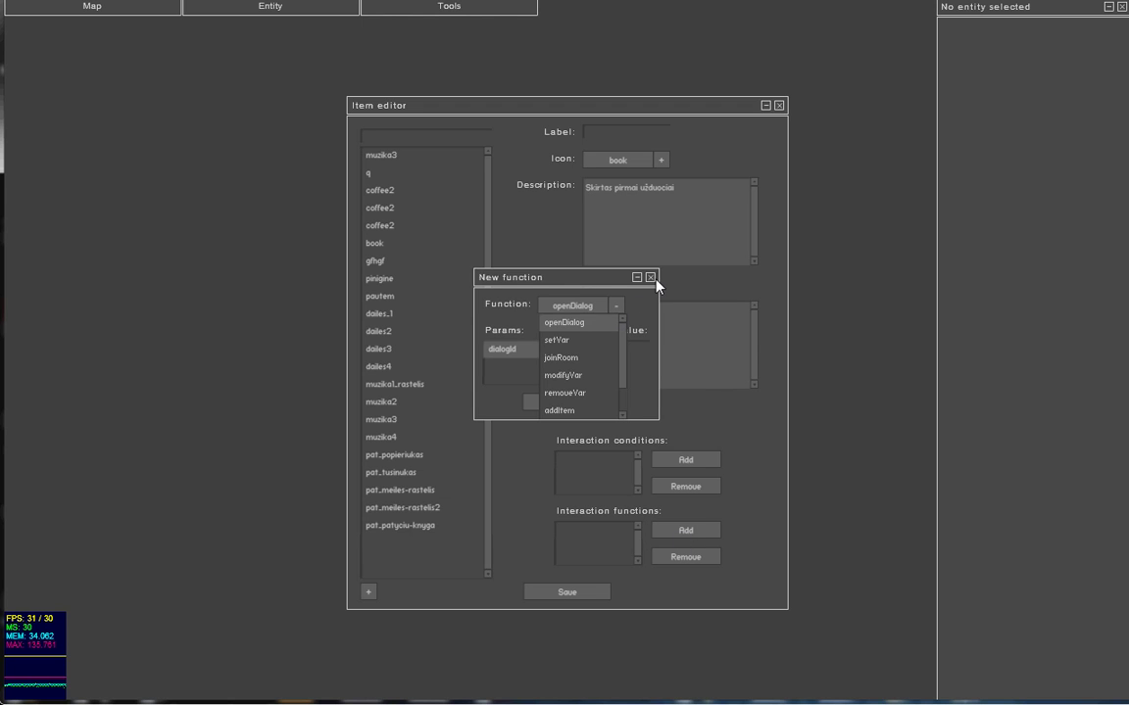
left_click(651, 277)
left_click(686, 459)
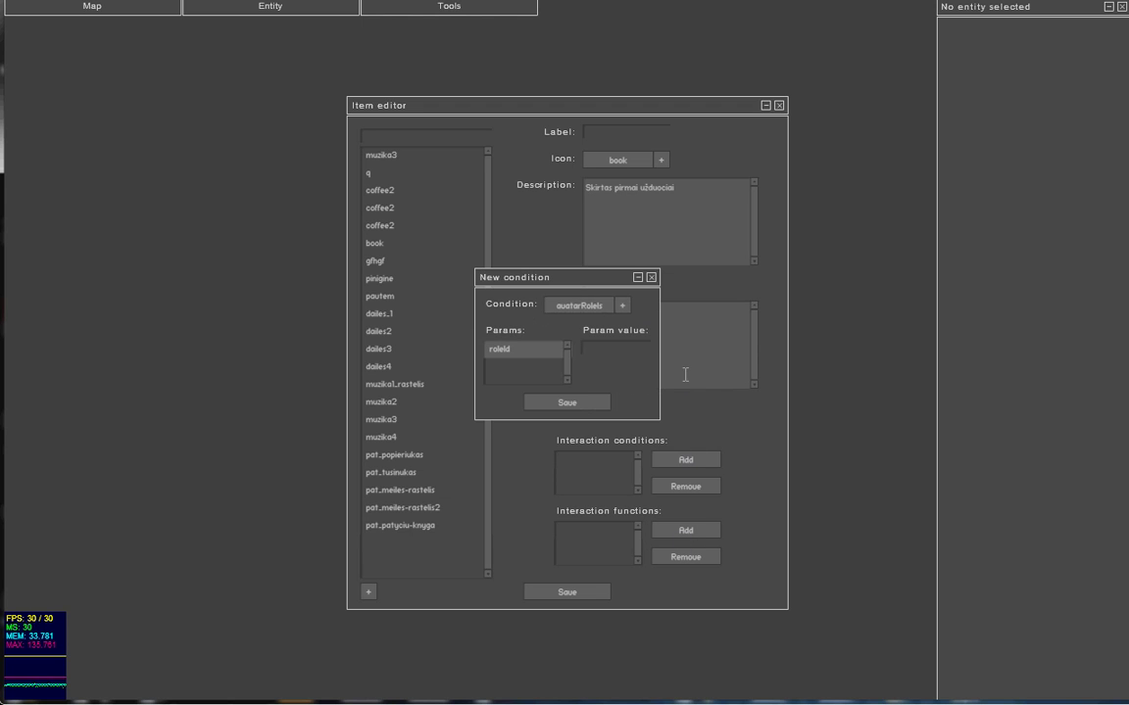
left_click(652, 277)
Examine the item's text field for unfulfilled consume conditions and its color choices.
left_click(610, 327)
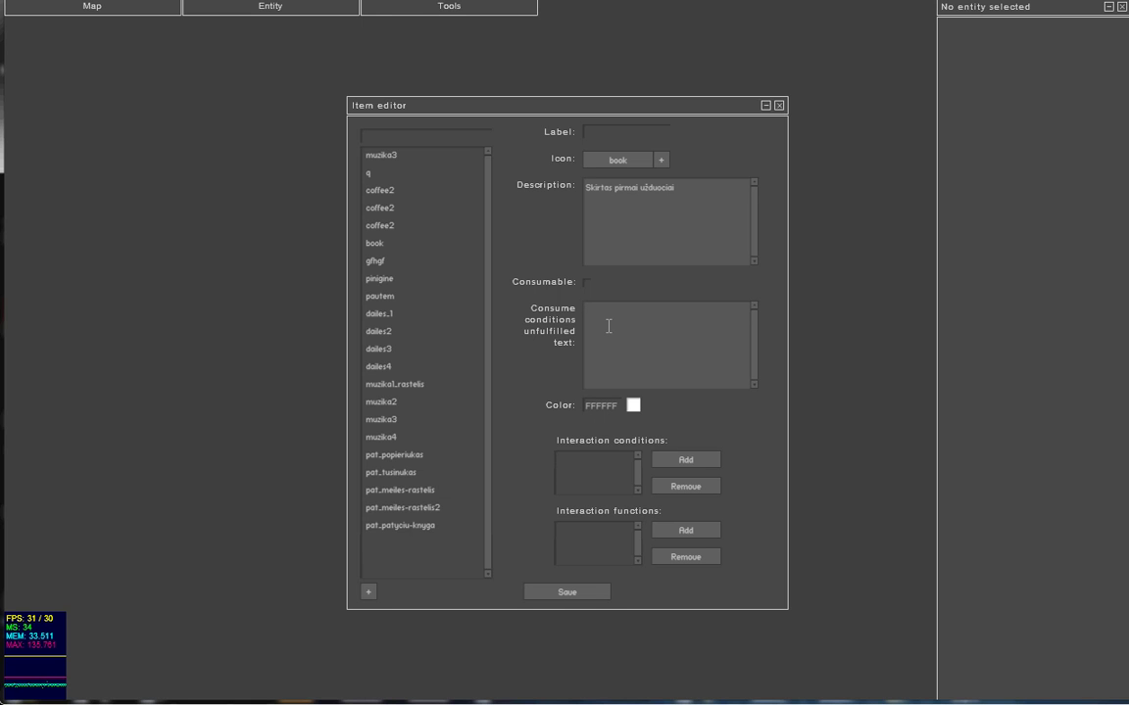
left_click(634, 408)
left_click(609, 456)
left_click(632, 408)
left_click(602, 443)
Review the existing items dailes3, muzika2 and pat_meiles-rastelis2, and close the Item editor.
left_click(429, 350)
left_click(410, 402)
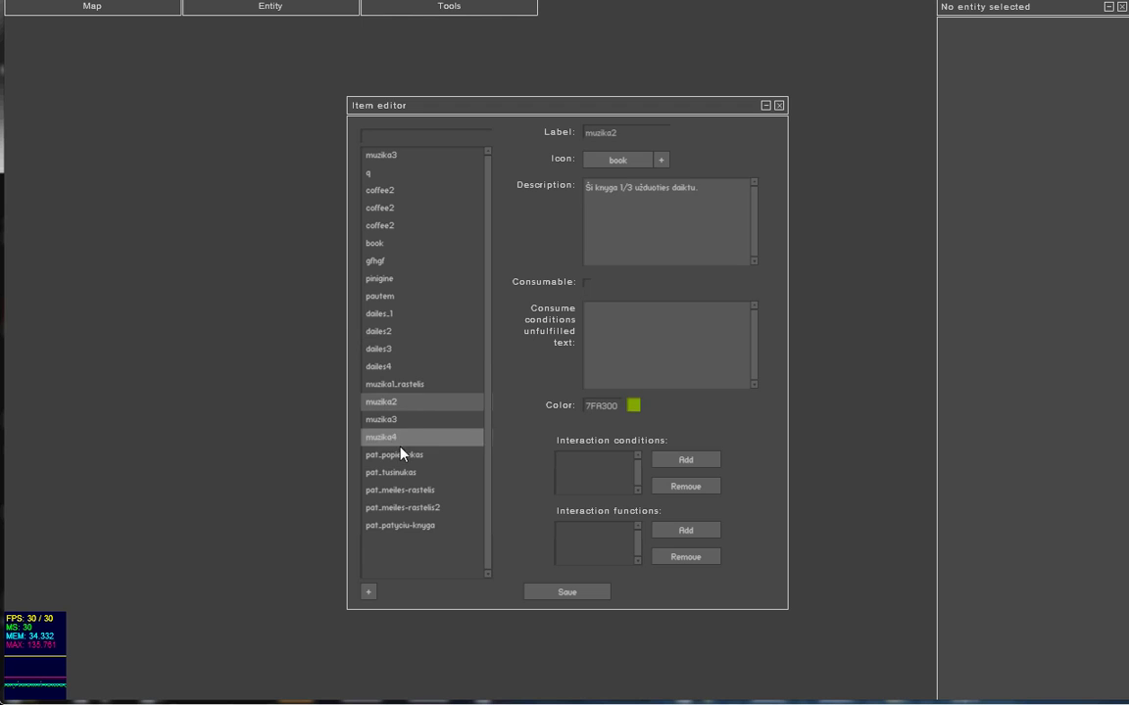
left_click(404, 507)
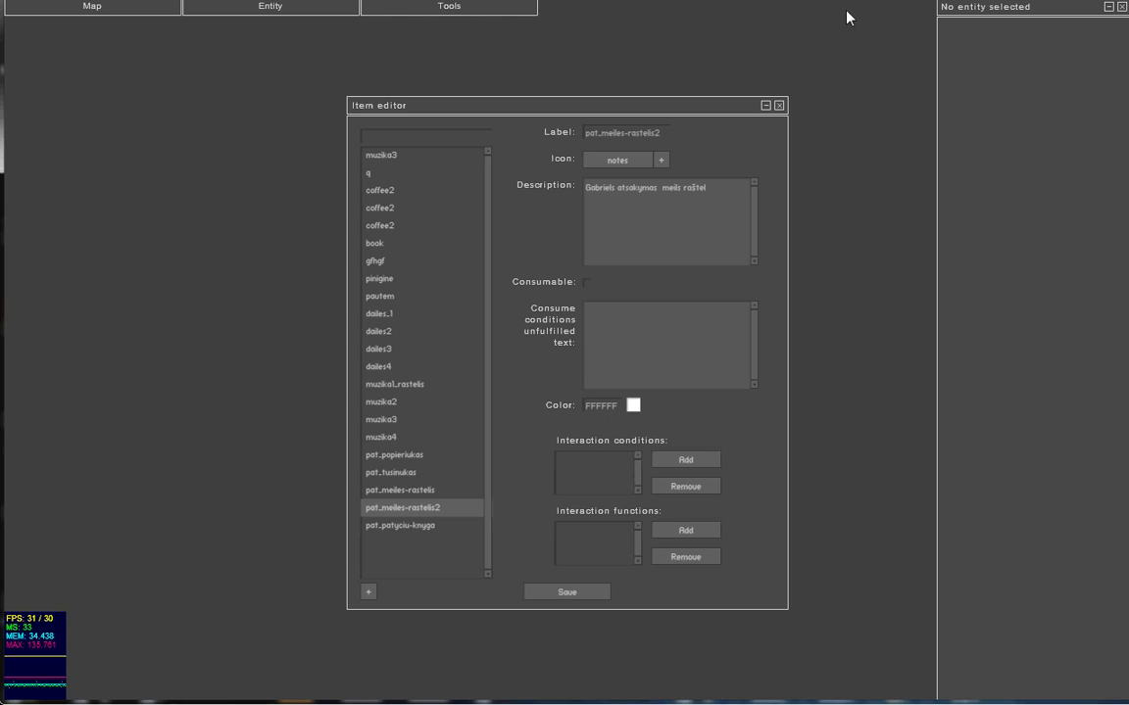
left_click(779, 105)
Examine the Audio editor's file selection and distance setting, and close it without adding a sound.
left_click(476, 10)
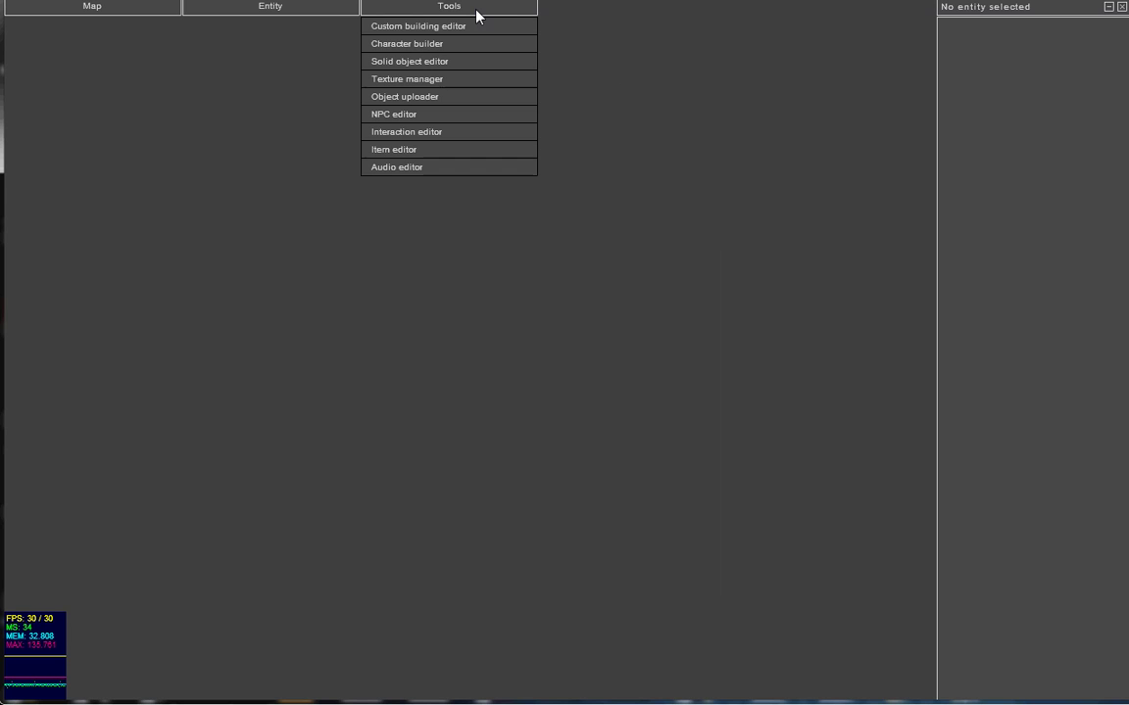
left_click(419, 170)
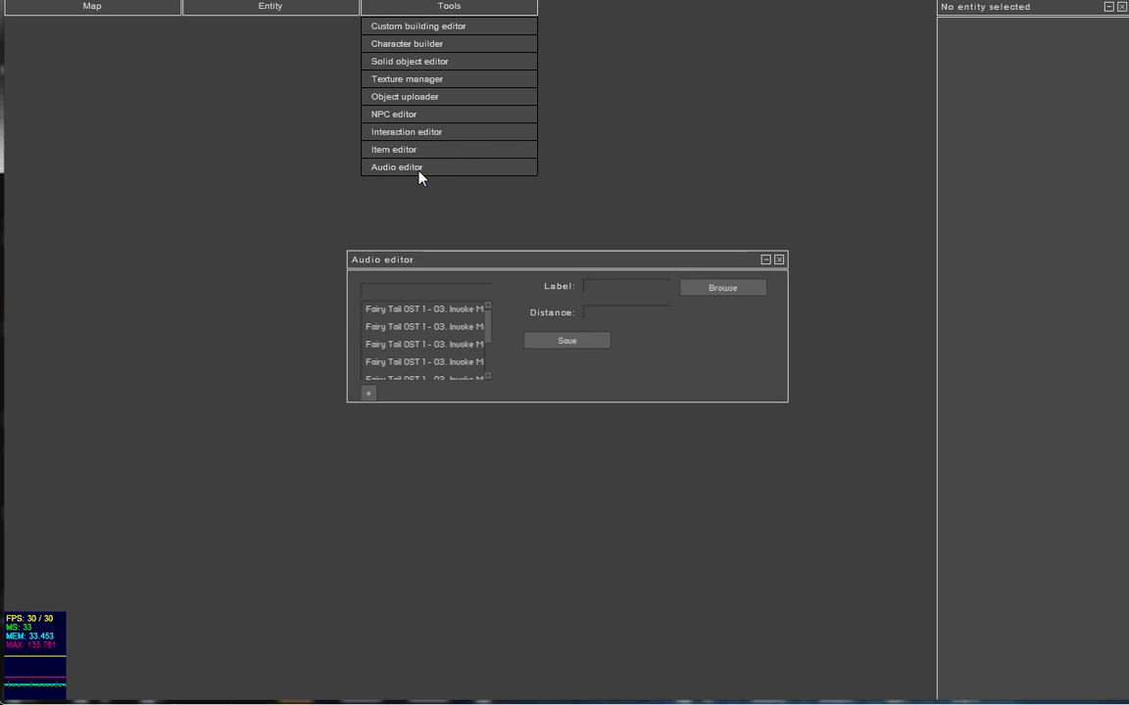
left_click(723, 288)
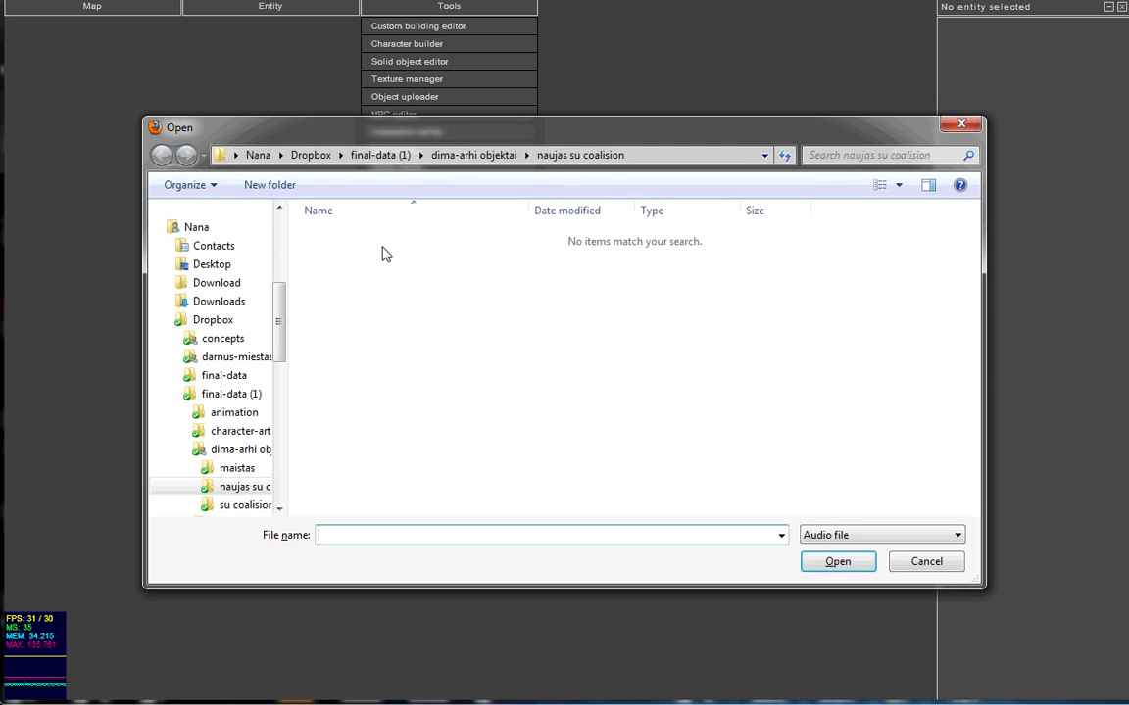
left_click(956, 125)
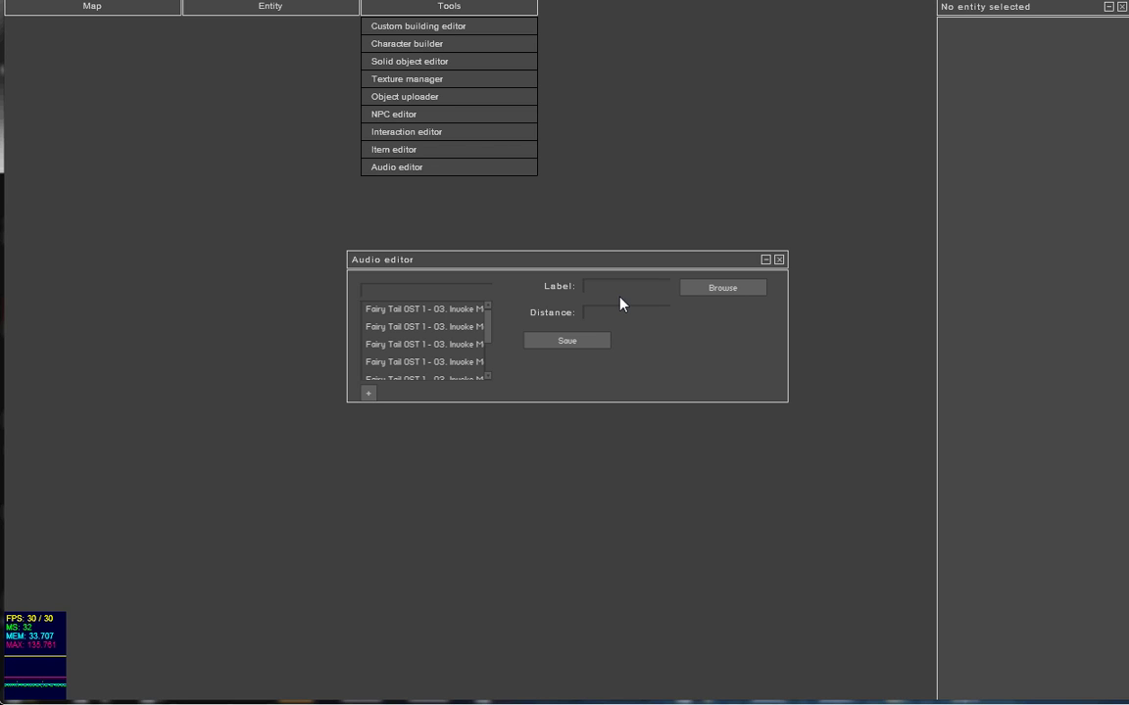
left_click(586, 312)
left_click(779, 261)
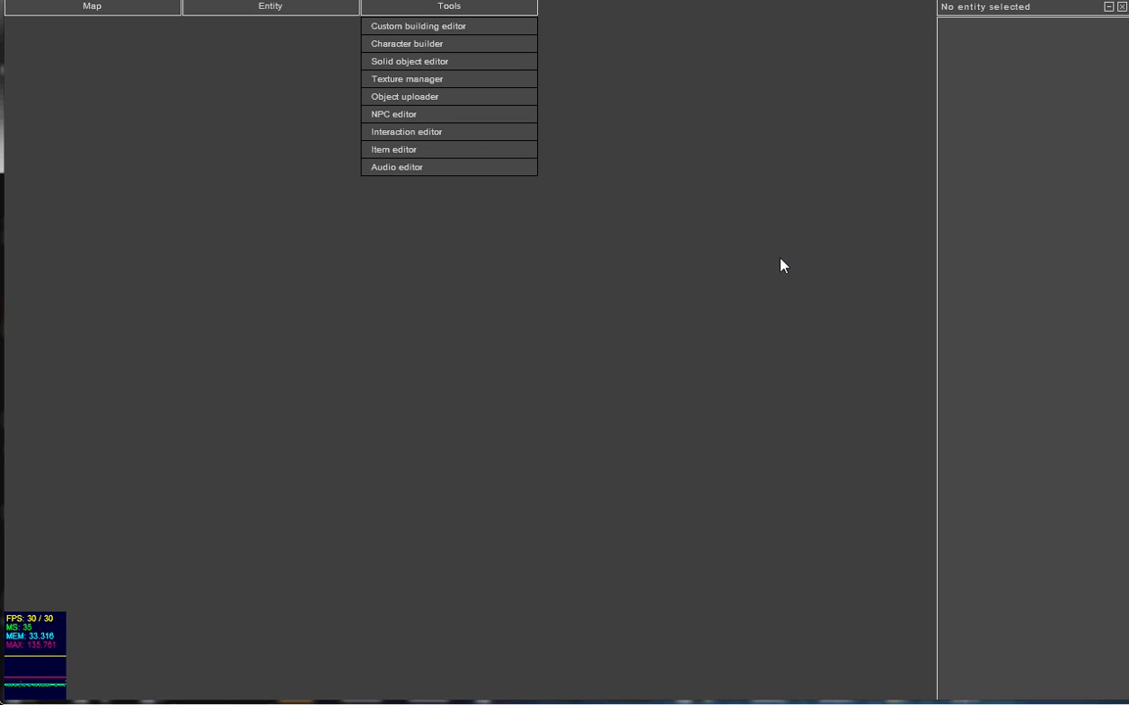